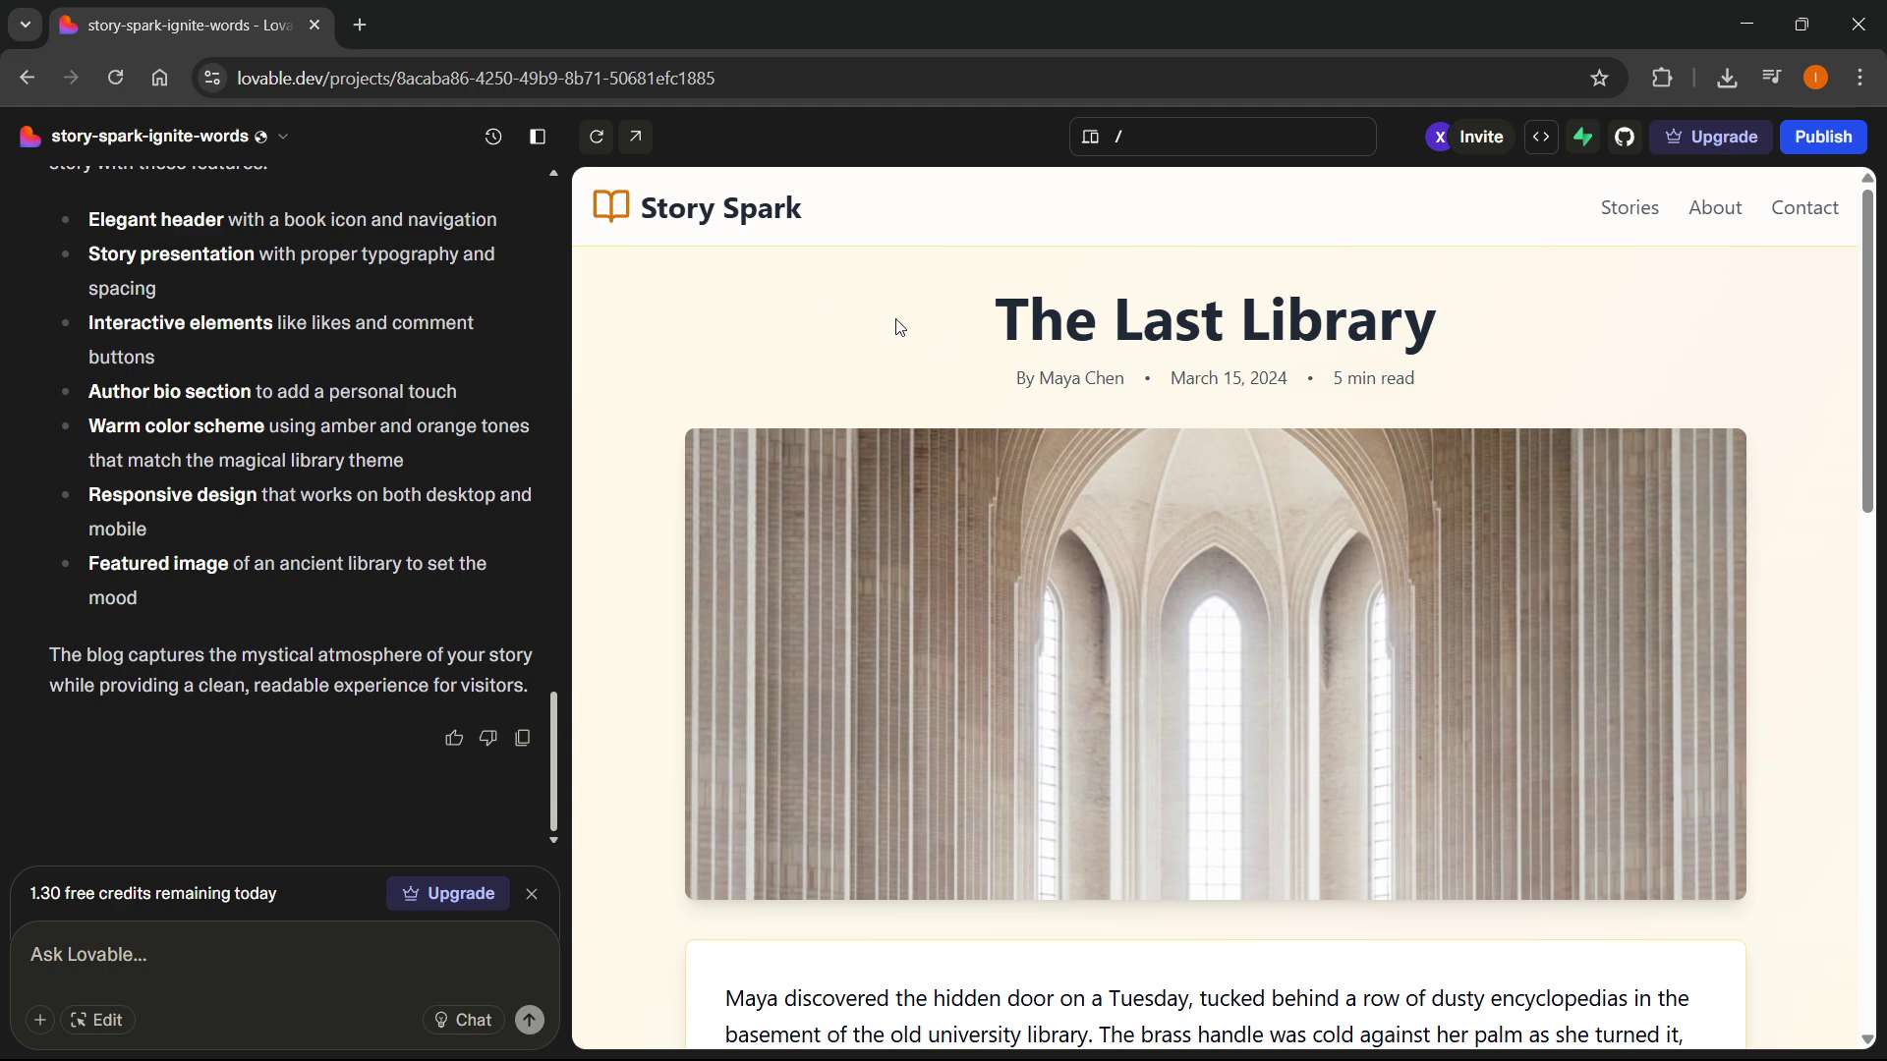
# - Open the Lovable project's GitHub settings from the GitHub sync popover
pyautogui.click(1624, 137)
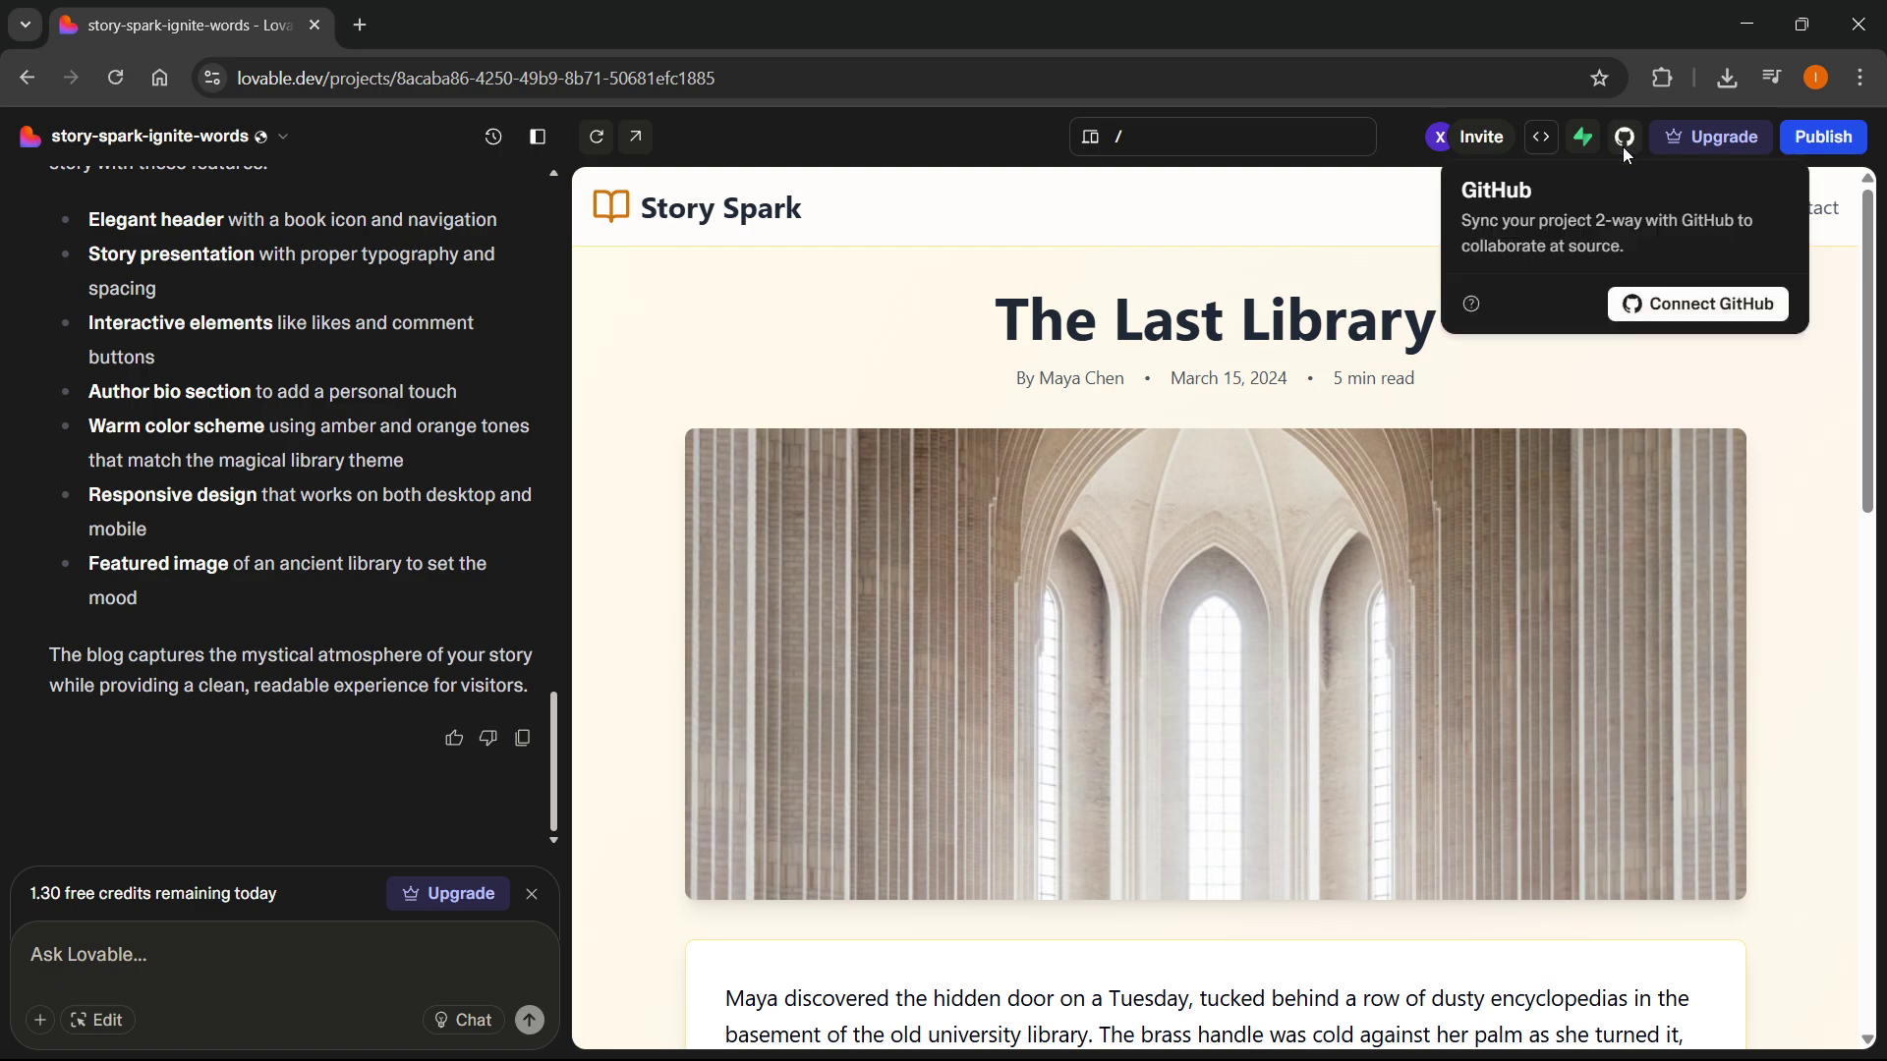
pyautogui.click(1677, 309)
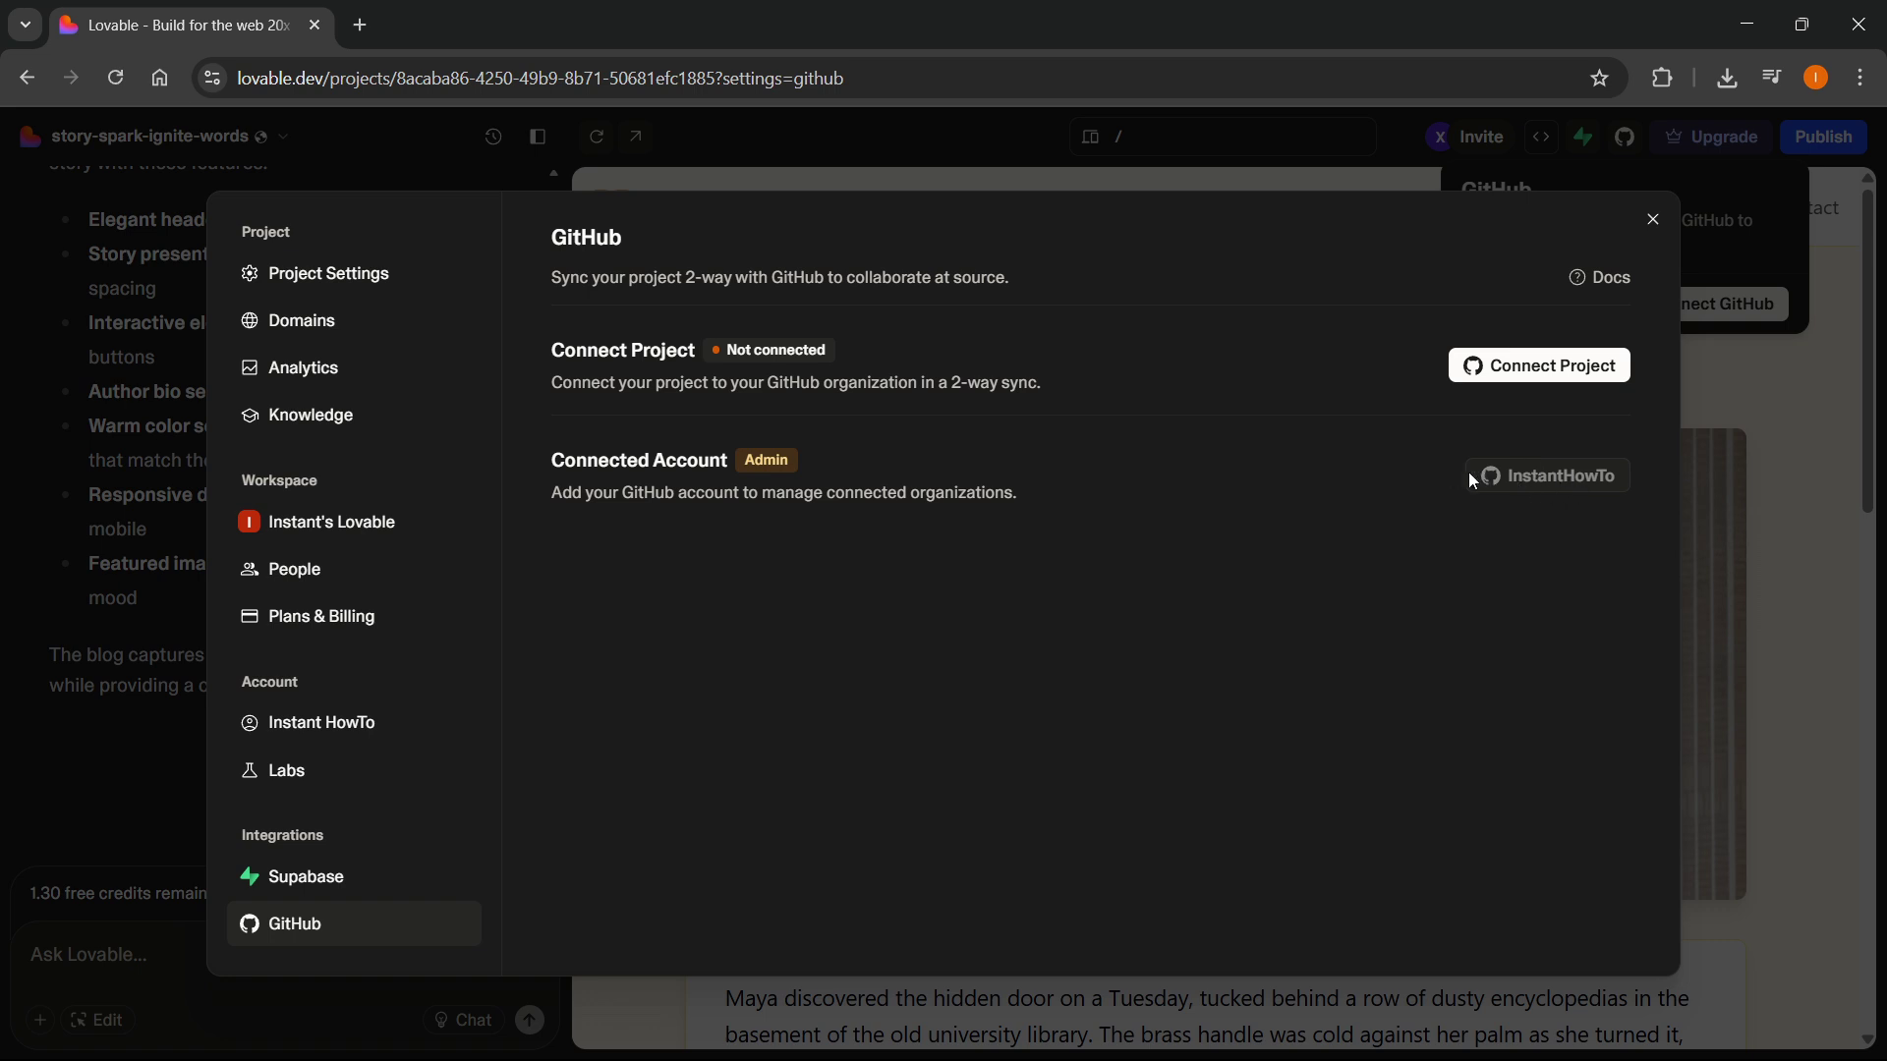
# - Connect the project to the GitHub organization, creating the private story-spark-ignite-words repository
pyautogui.click(1539, 368)
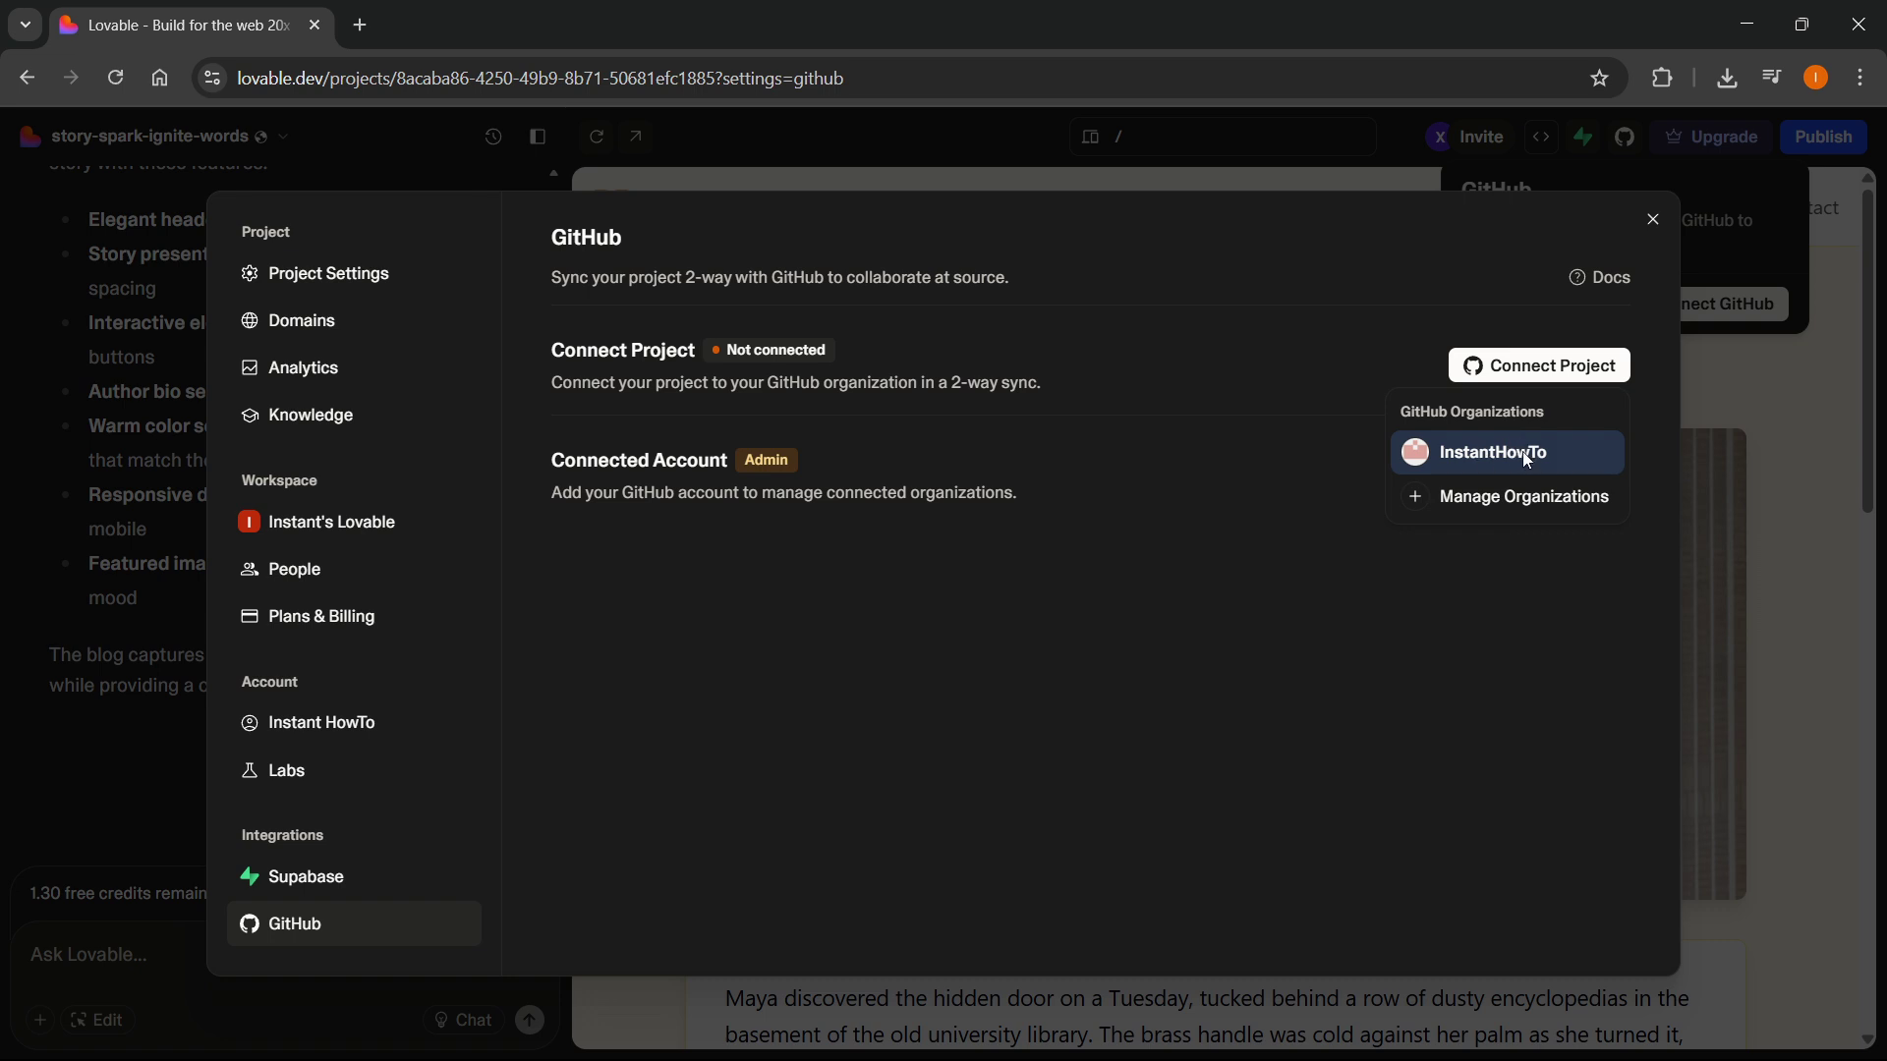
pyautogui.click(1496, 450)
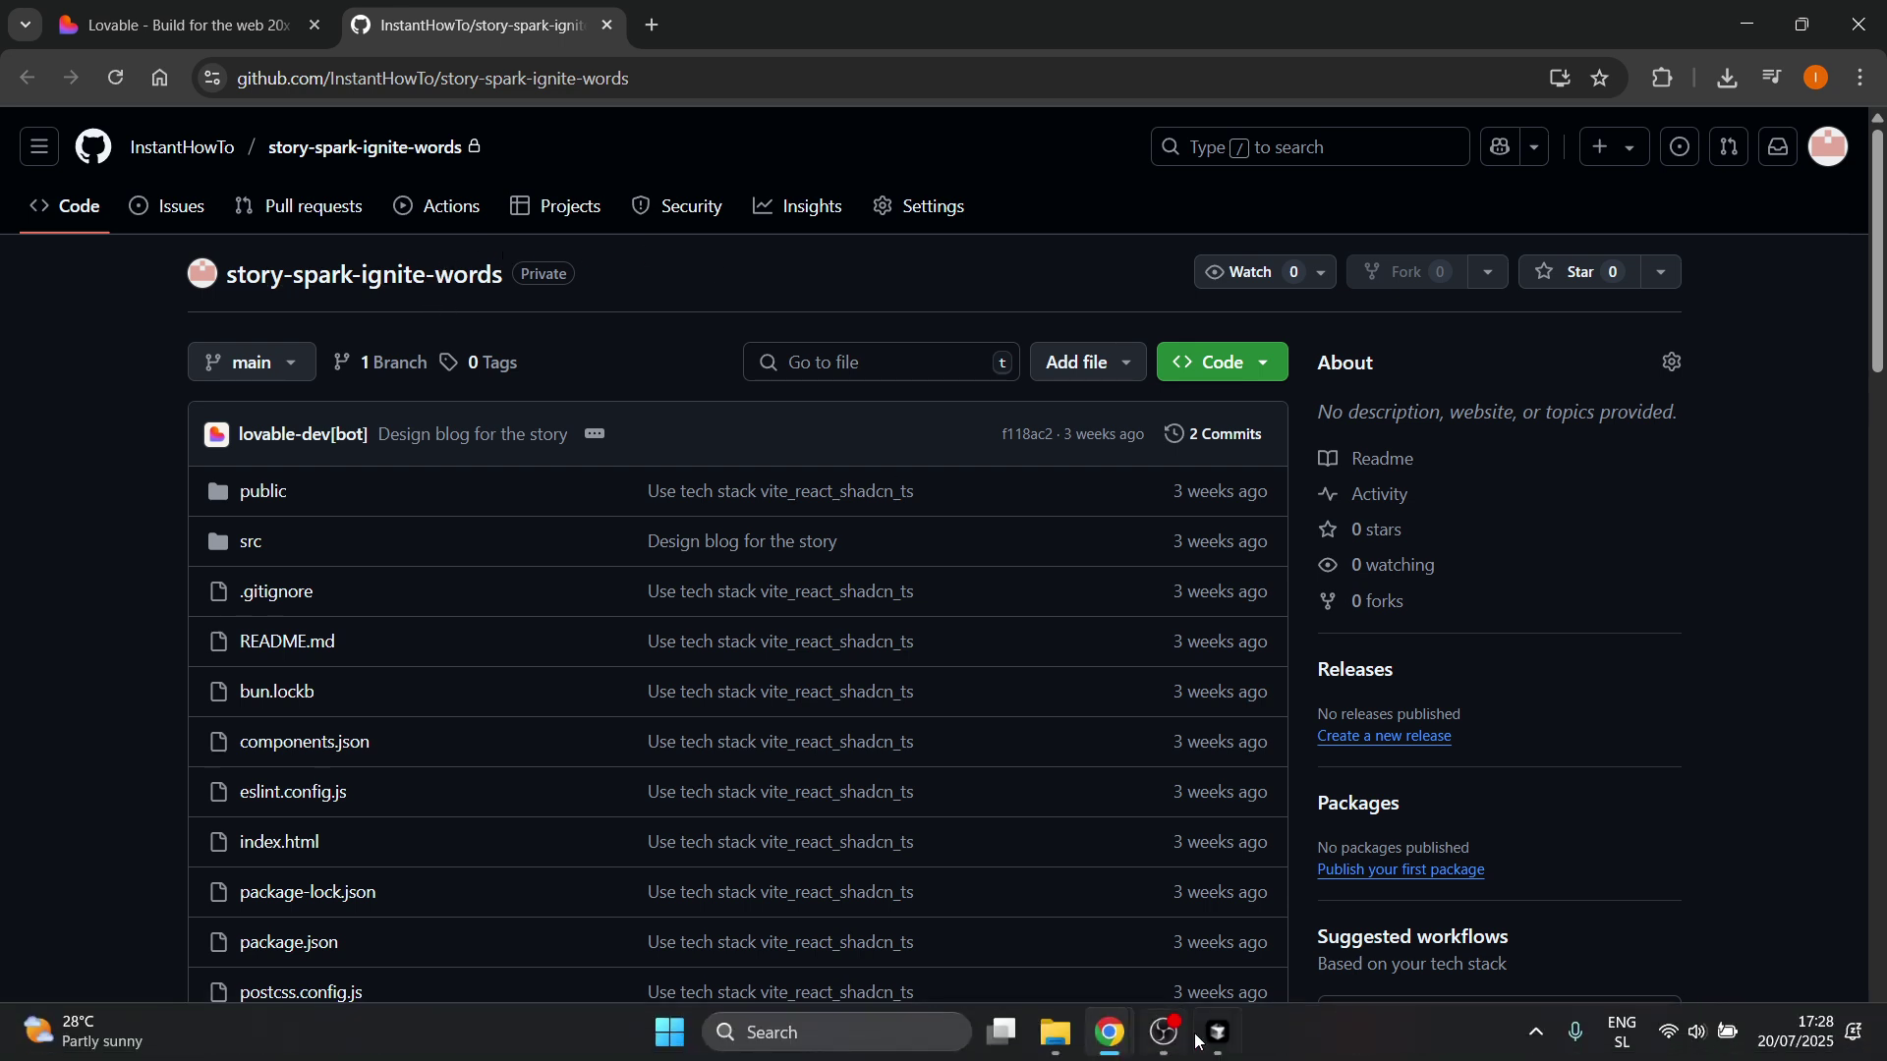
# - Bring Cursor to the foreground from the Windows taskbar
pyautogui.click(1218, 1032)
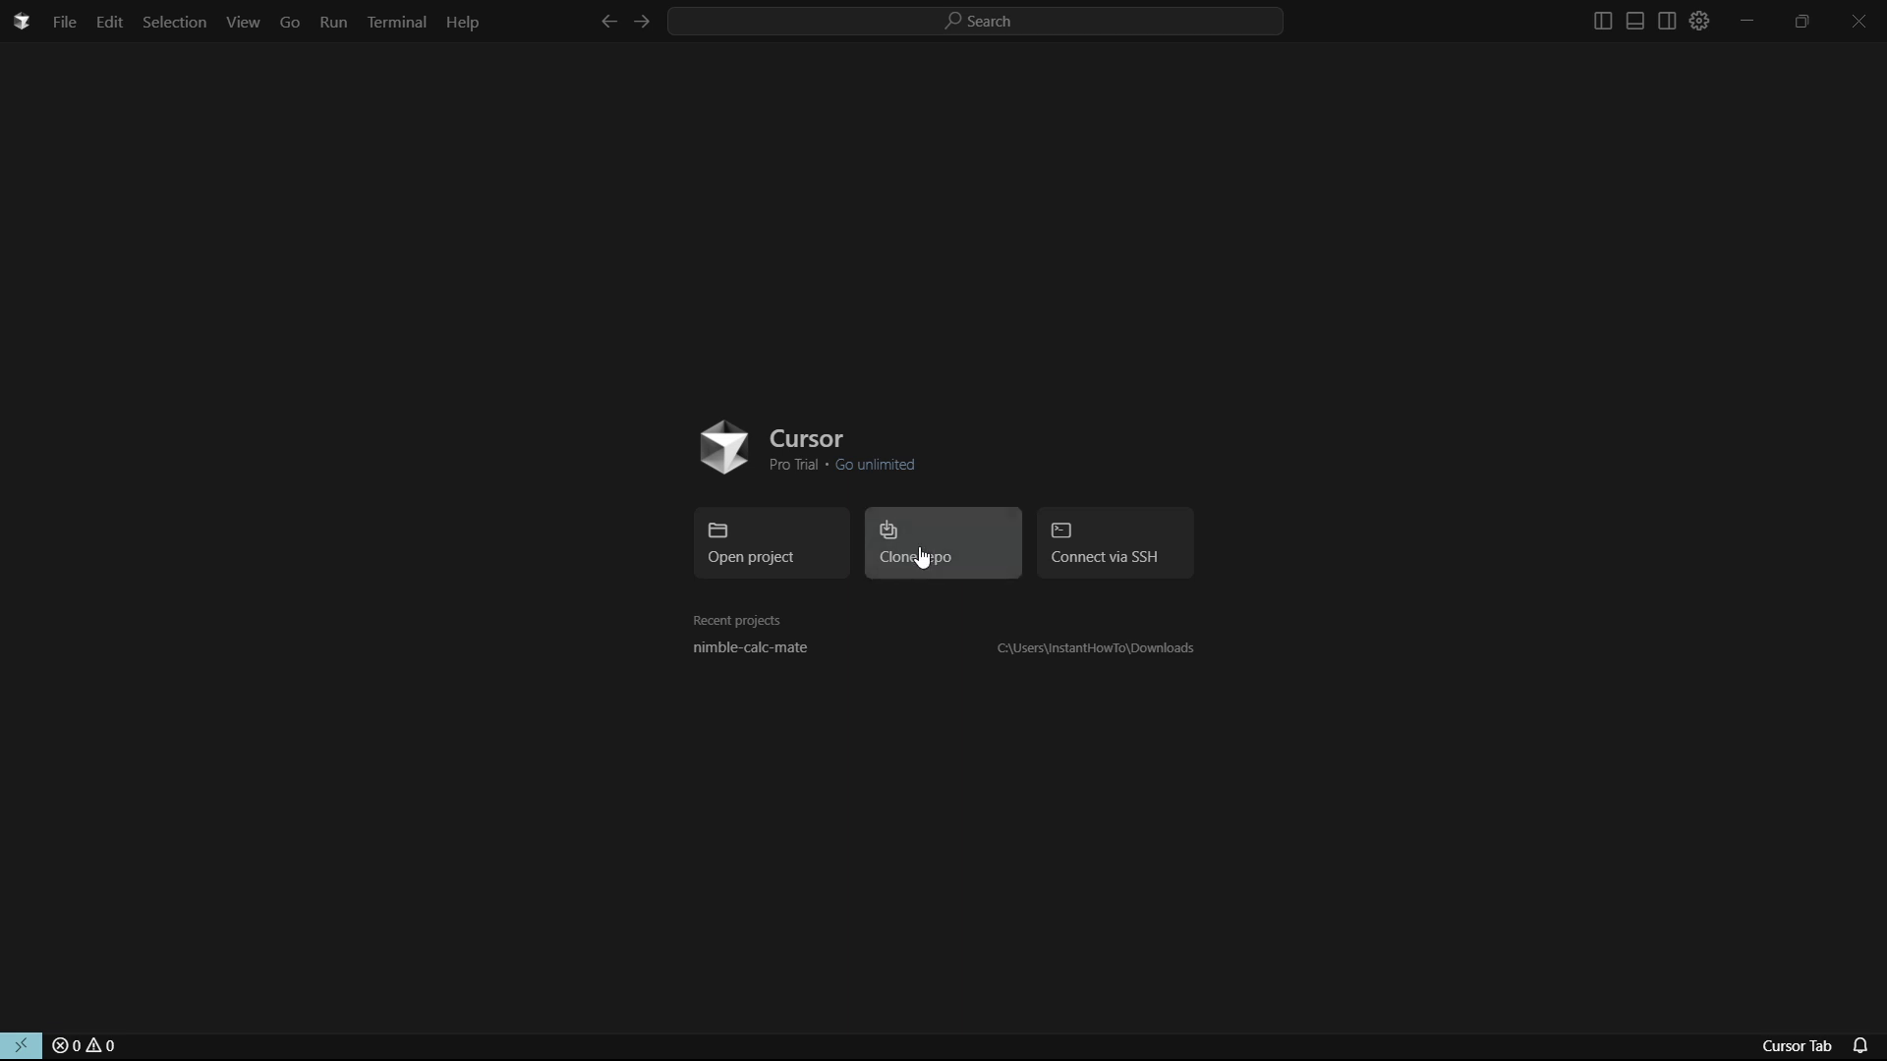
# - Start a Clone from GitHub in Cursor to list the account's repositories
pyautogui.click(950, 557)
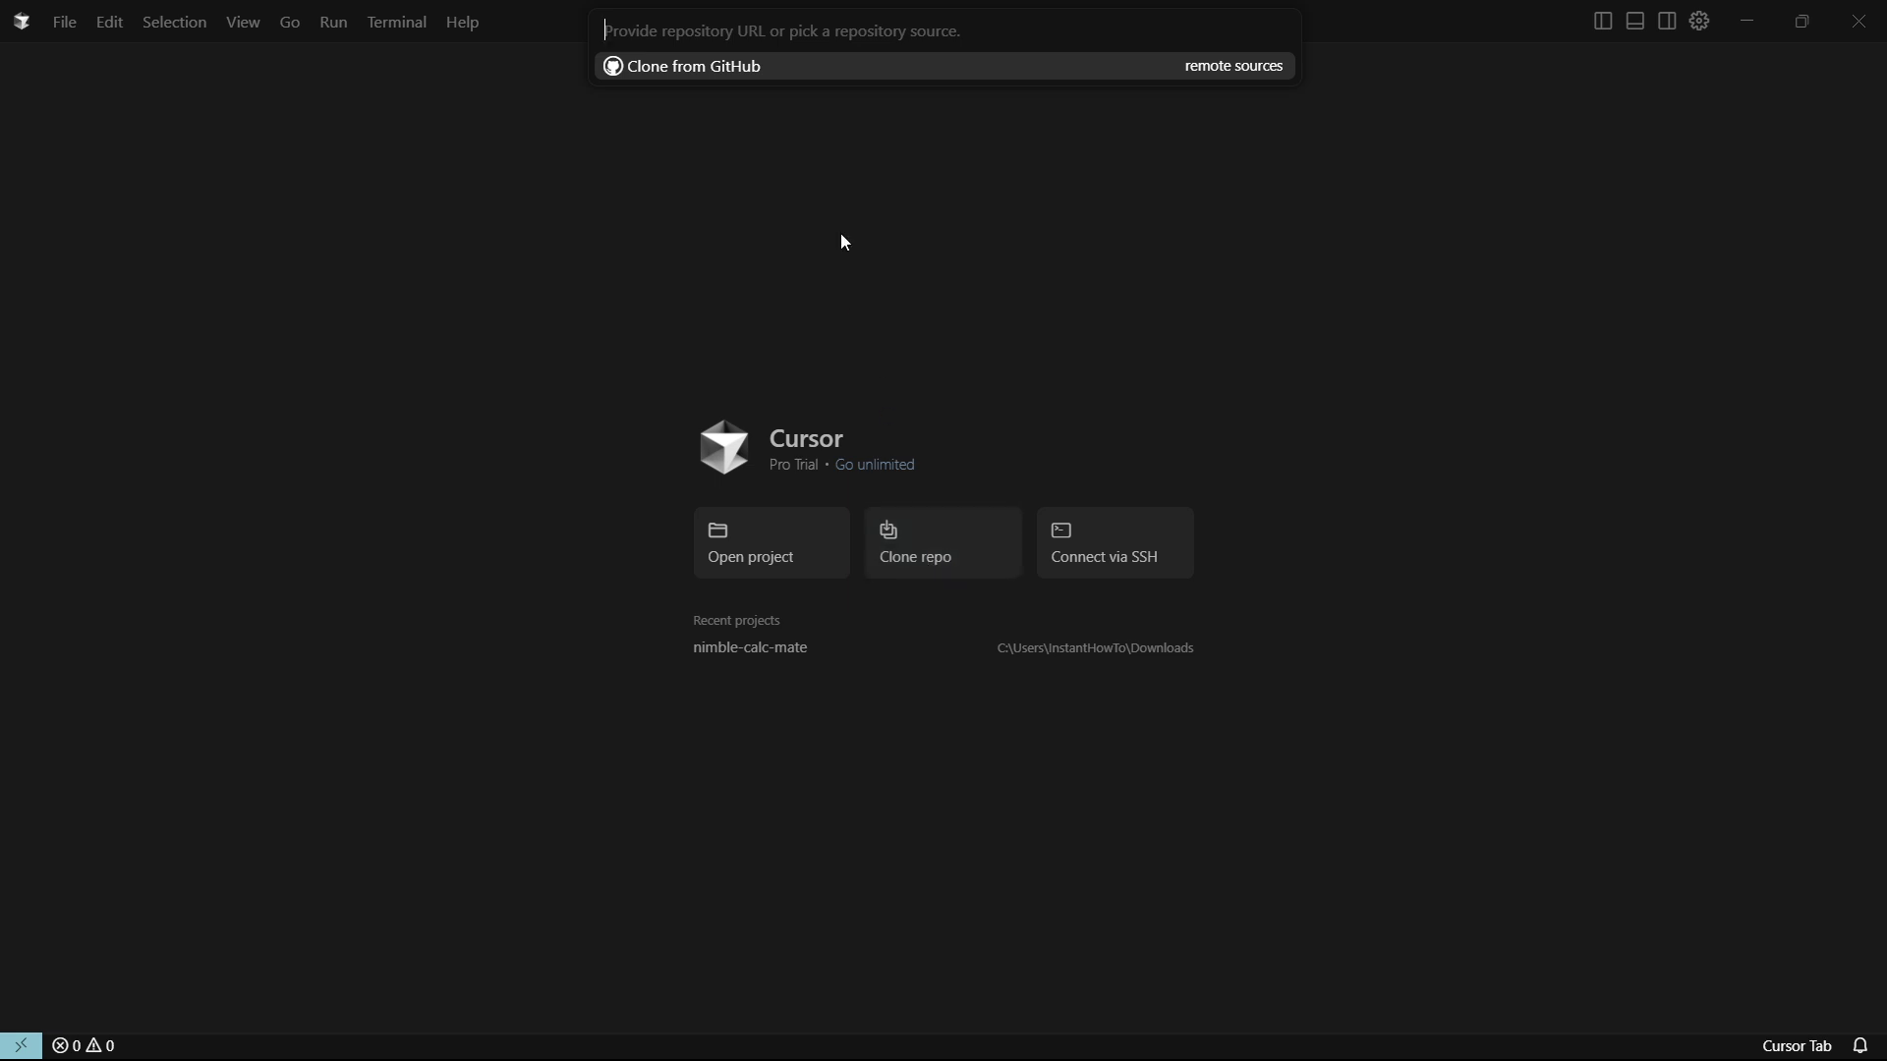
pyautogui.click(729, 67)
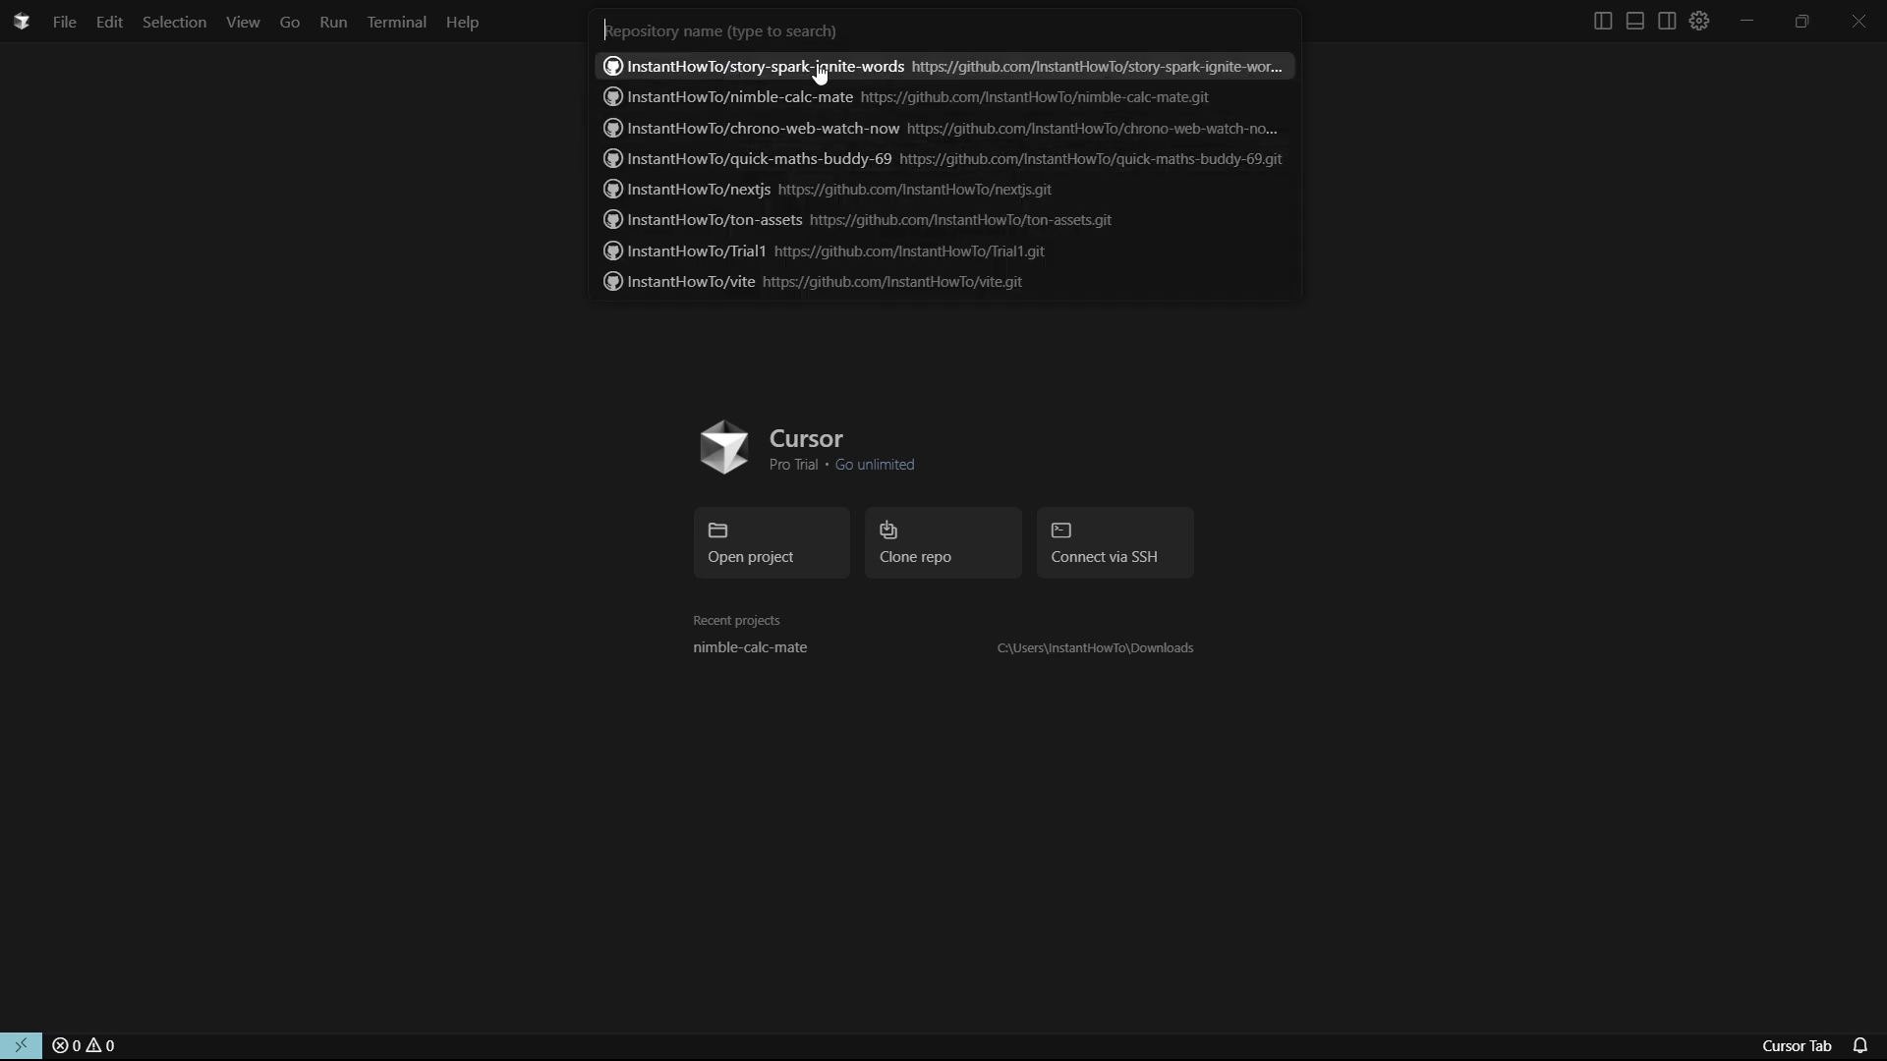
# - Clone story-spark-ignite-words into the Downloads folder
pyautogui.click(898, 66)
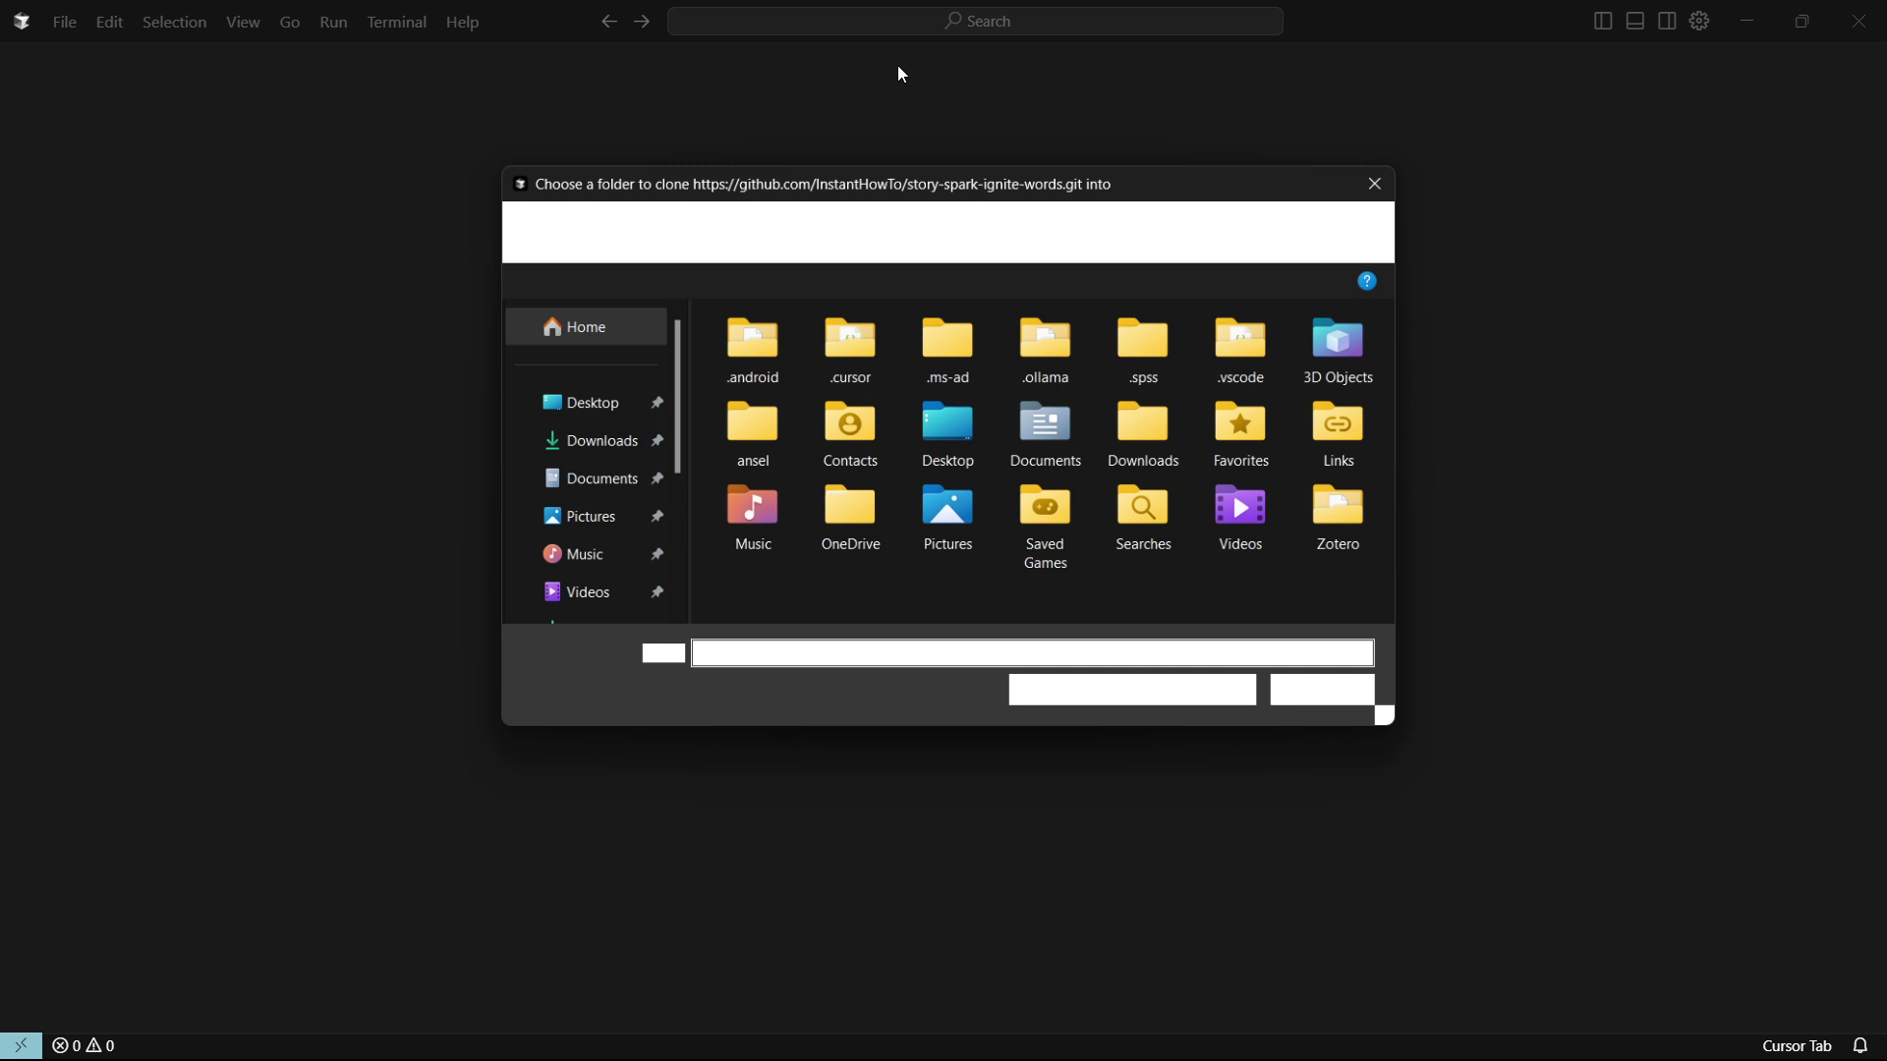
pyautogui.click(583, 440)
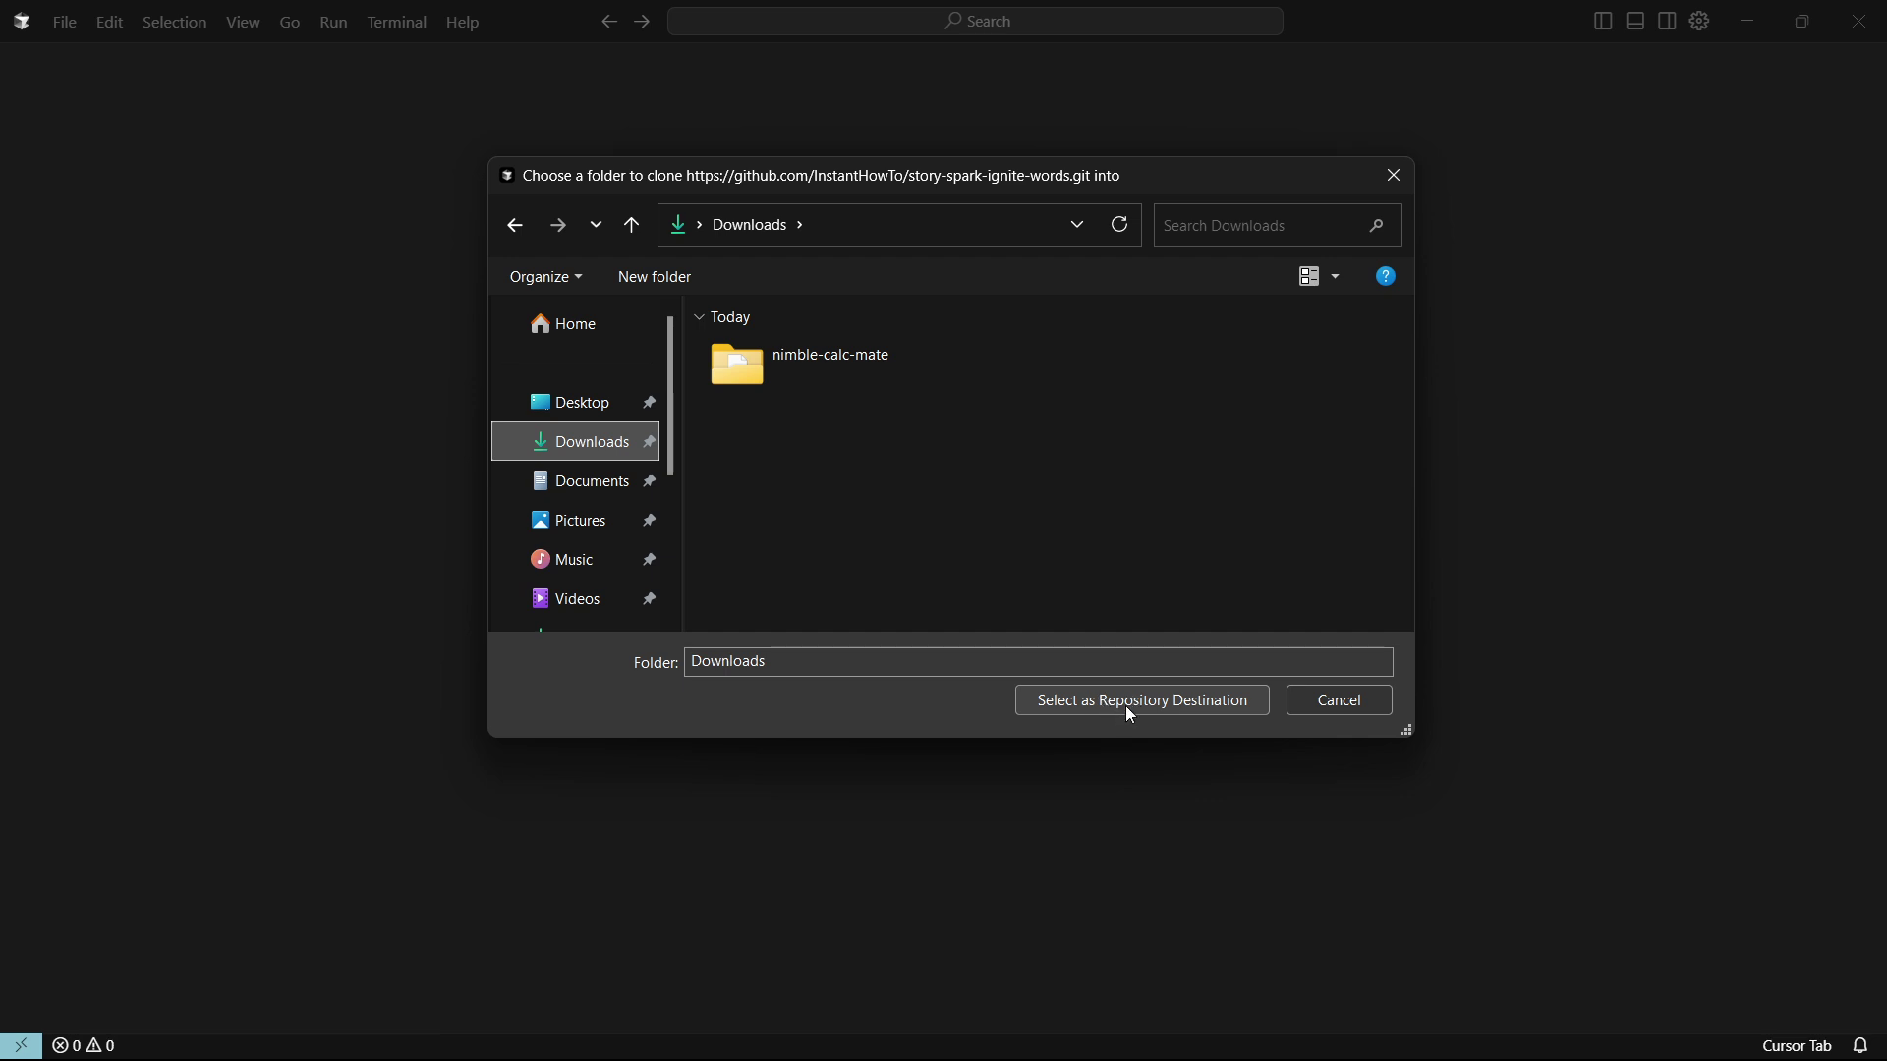
pyautogui.click(1131, 713)
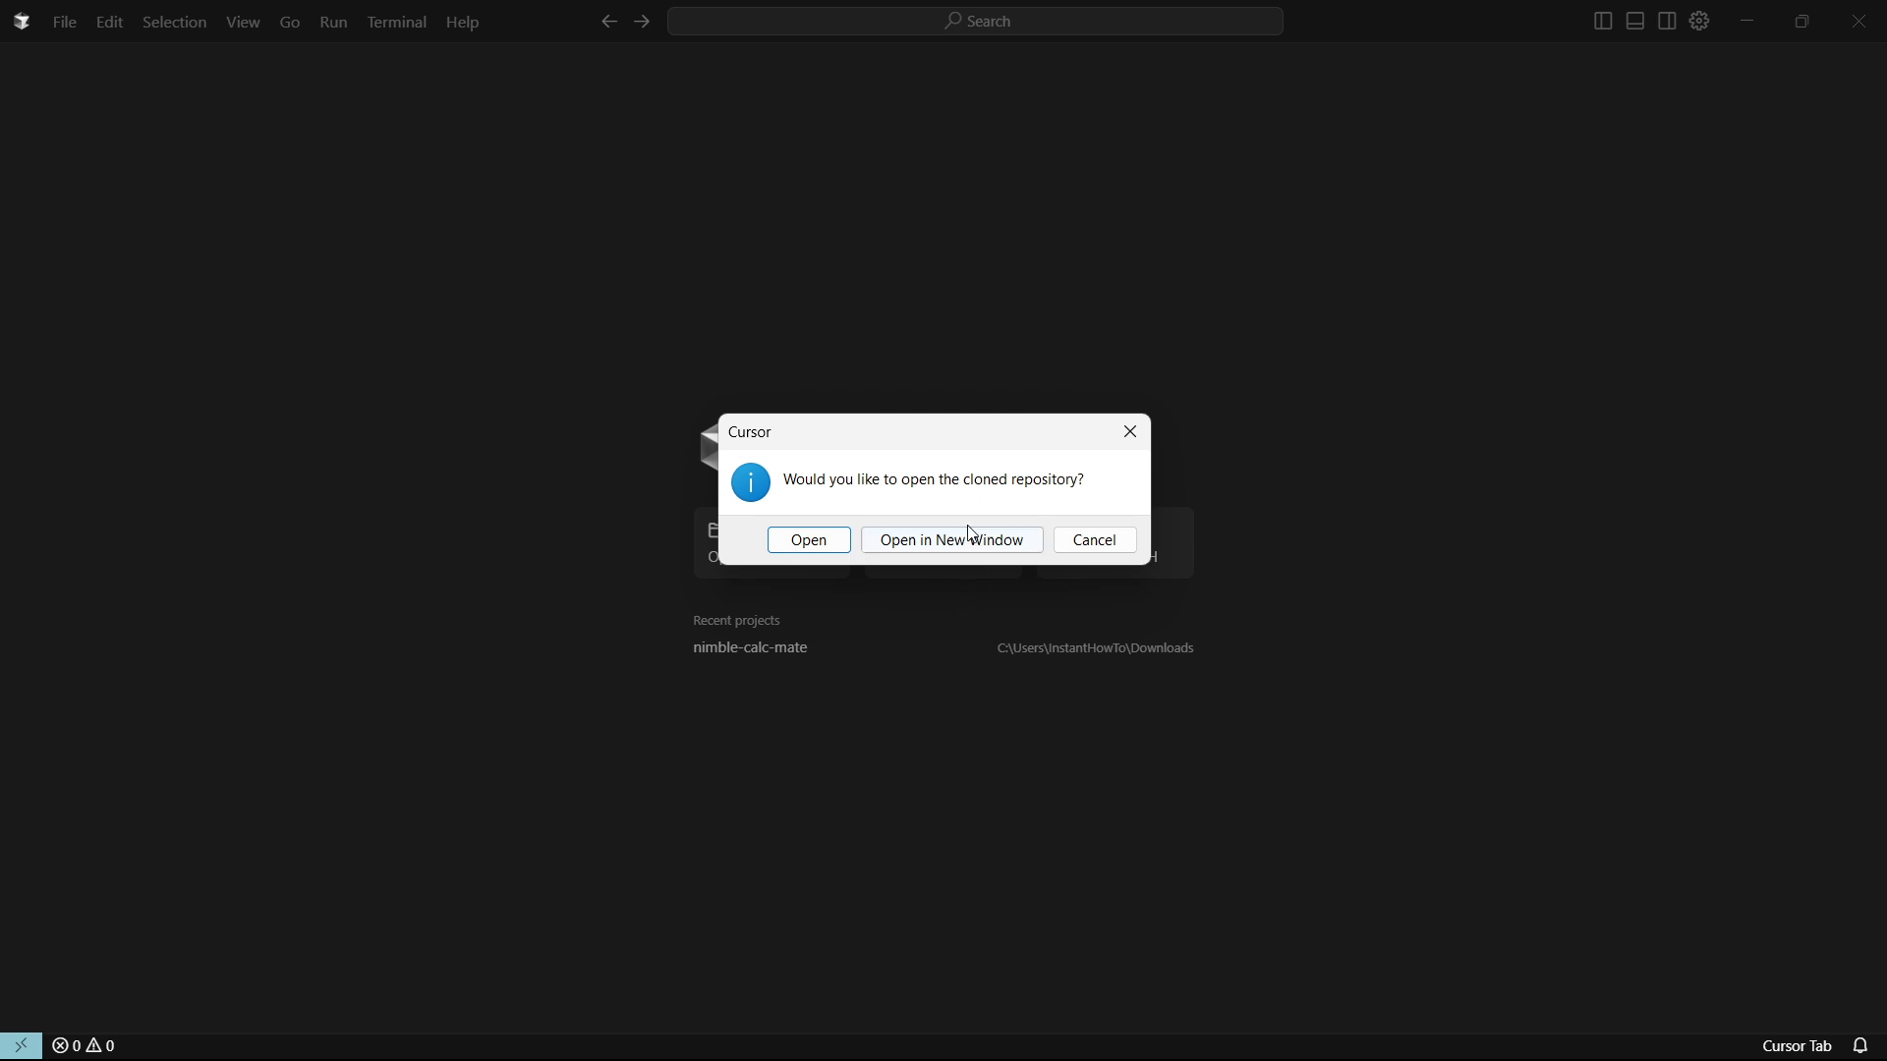
# - Move the open-cloned-repository prompt aside on screen
pyautogui.moveTo(1023, 458); pyautogui.dragTo(1036, 455)
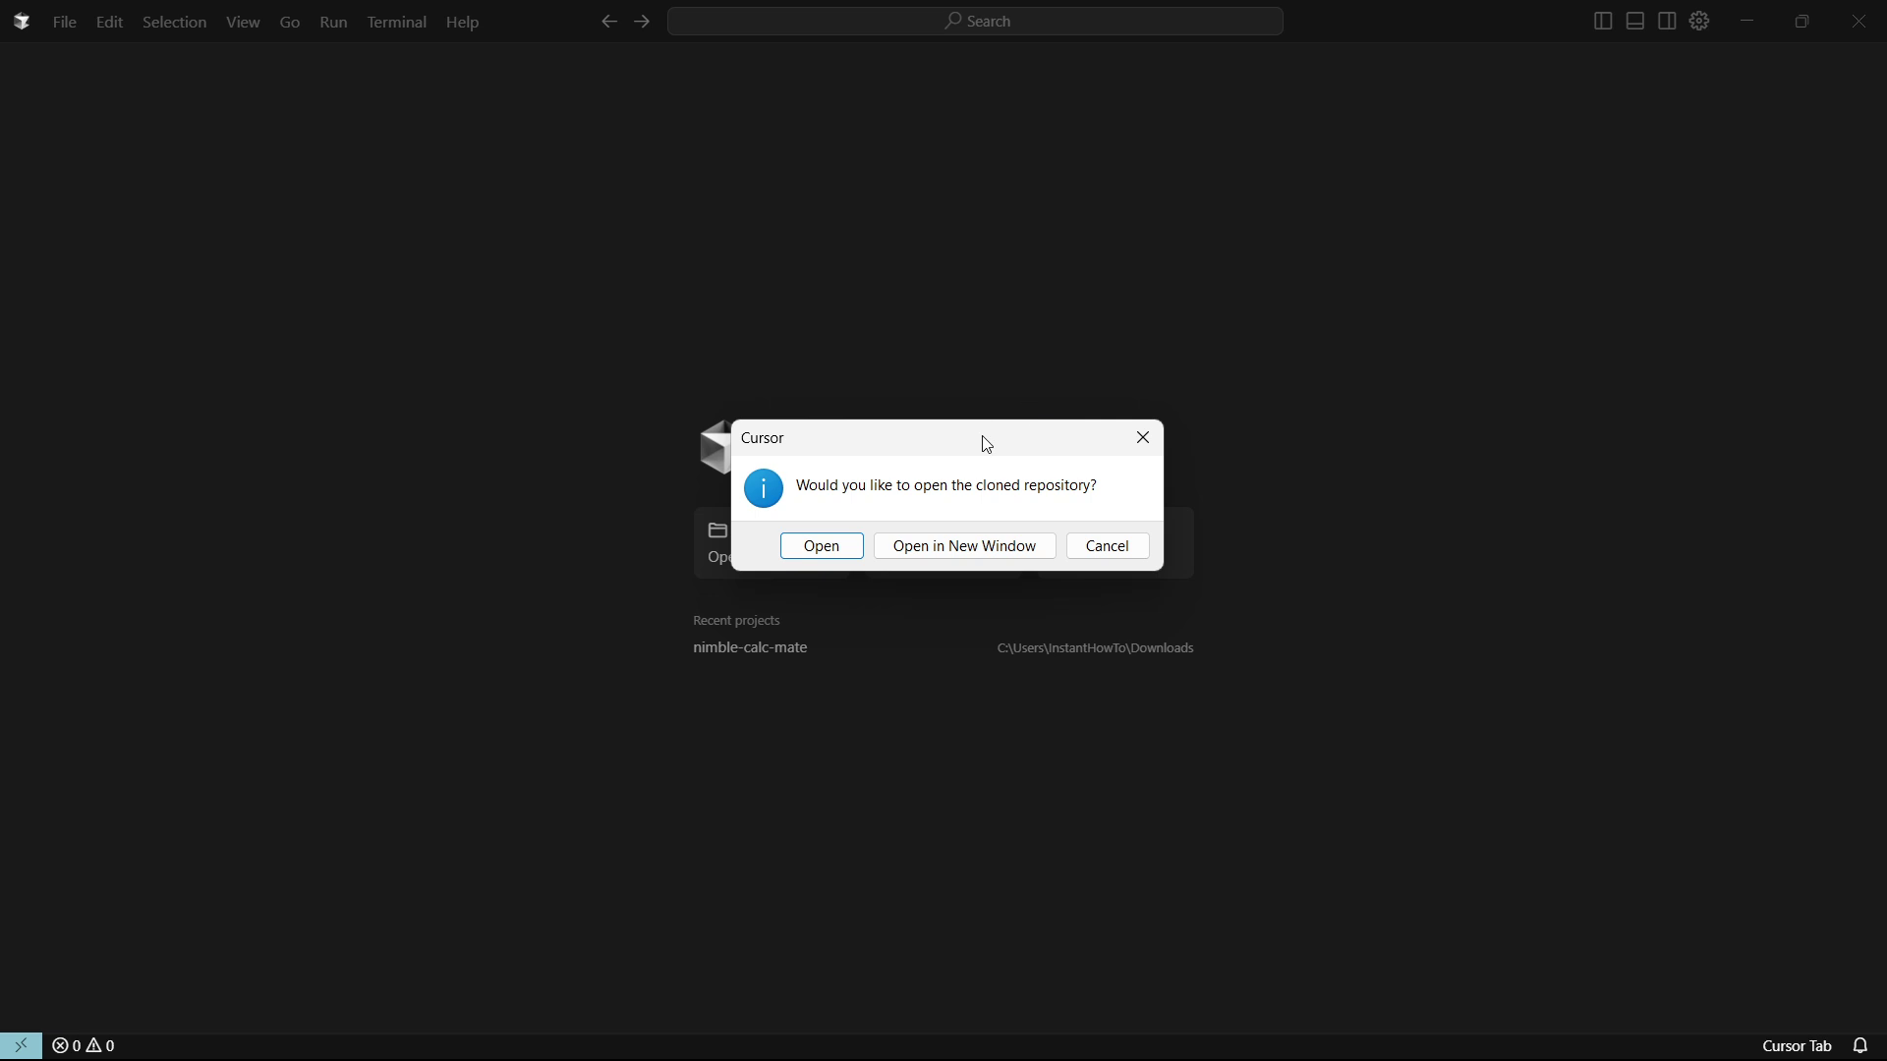
pyautogui.moveTo(984, 444); pyautogui.dragTo(996, 428)
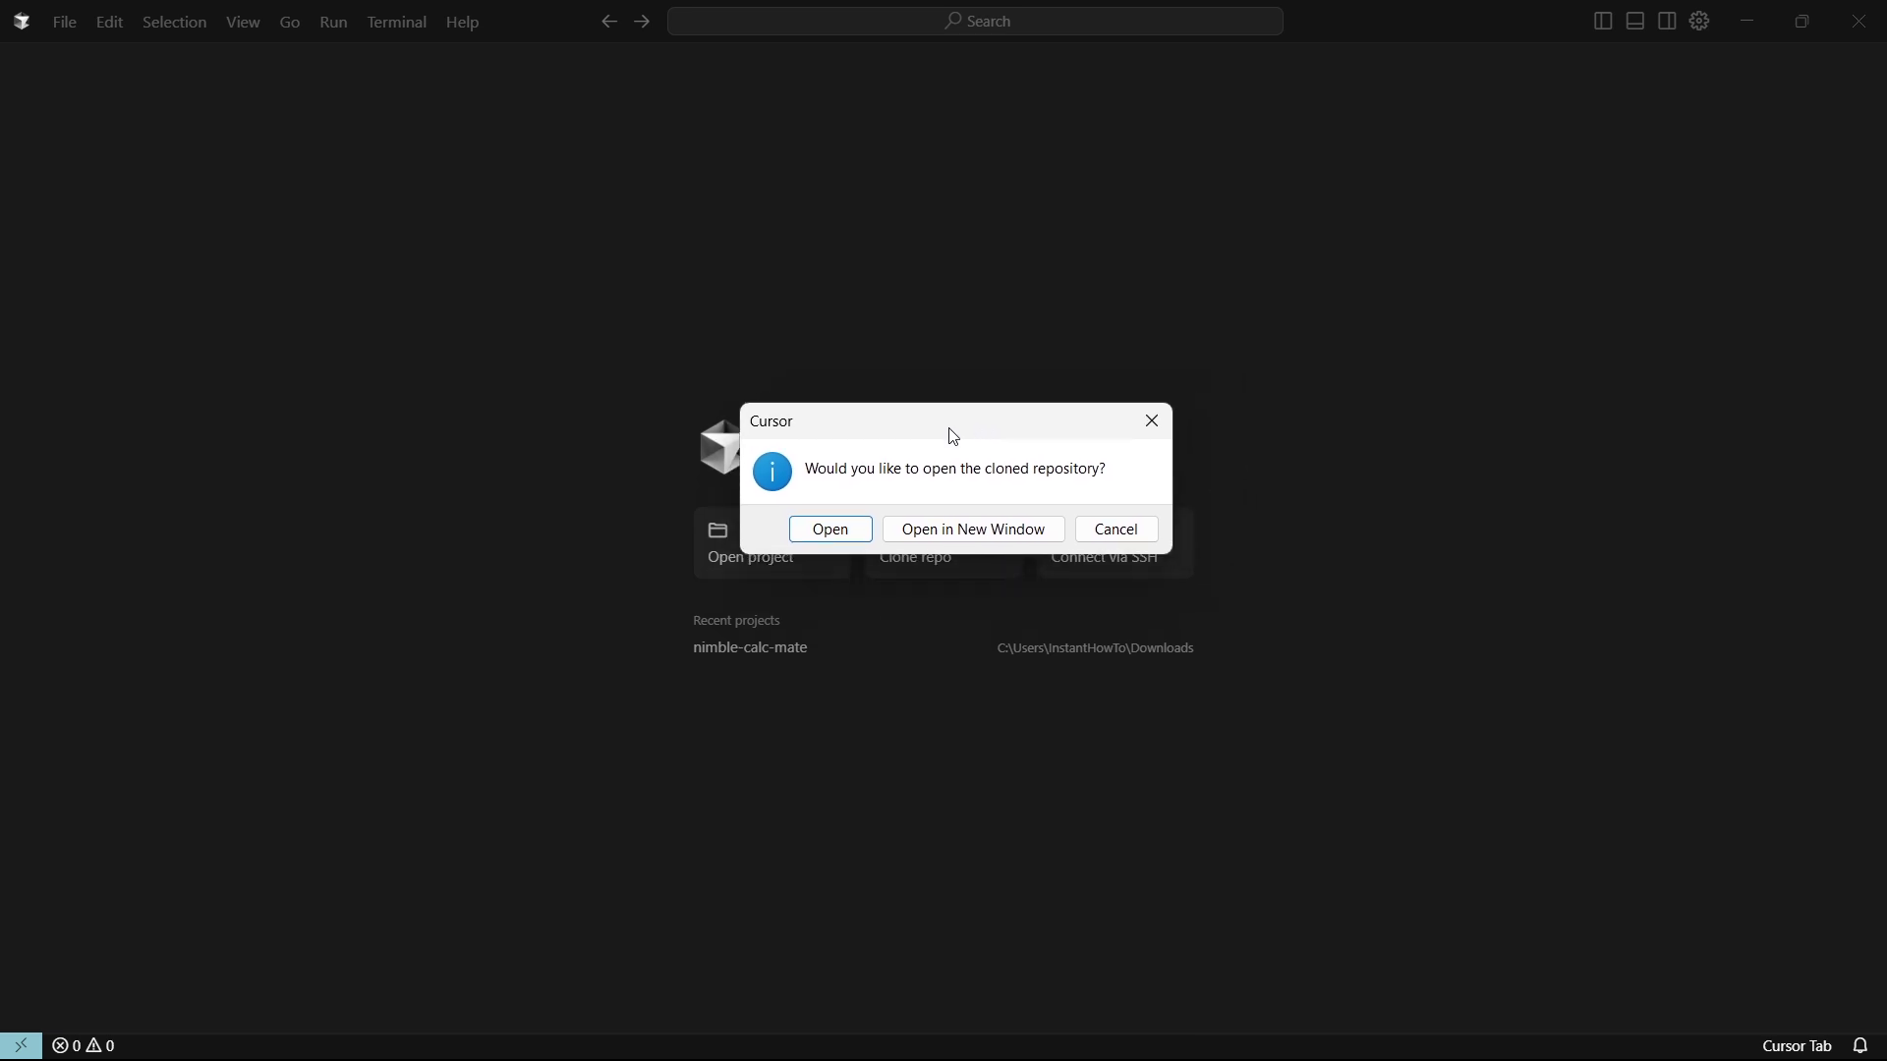